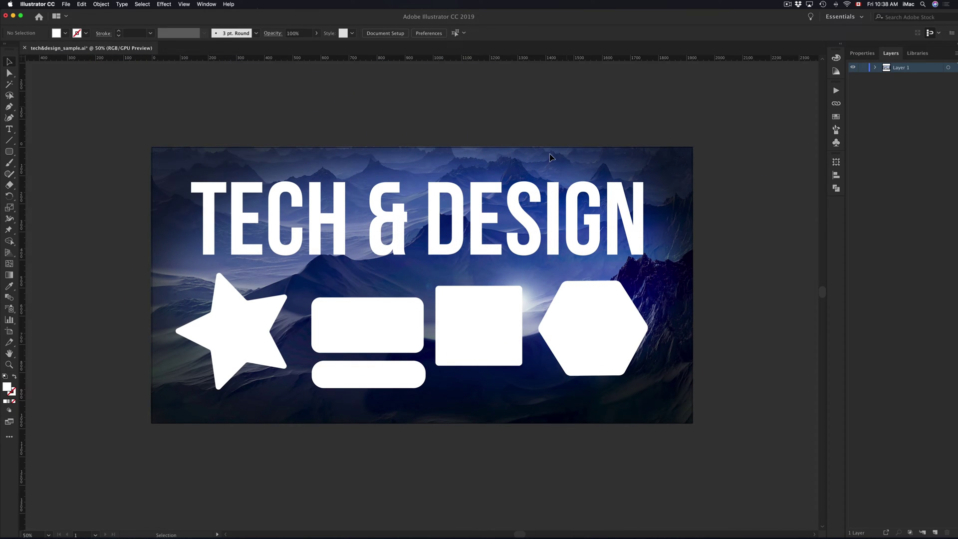
Step: Scale the white shapes group down into the banner's bottom-left corner, then deselect it
click(615, 325)
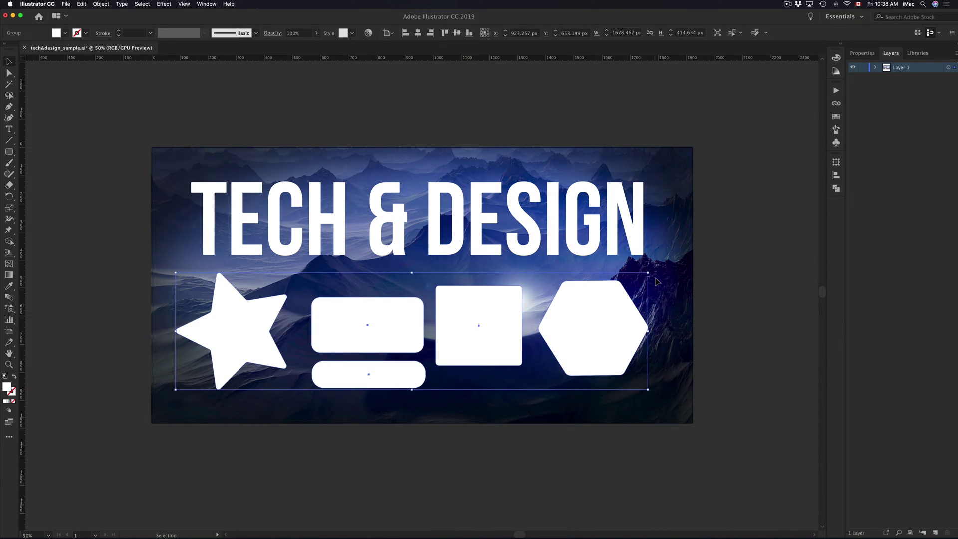
drag(648, 274, 217, 390)
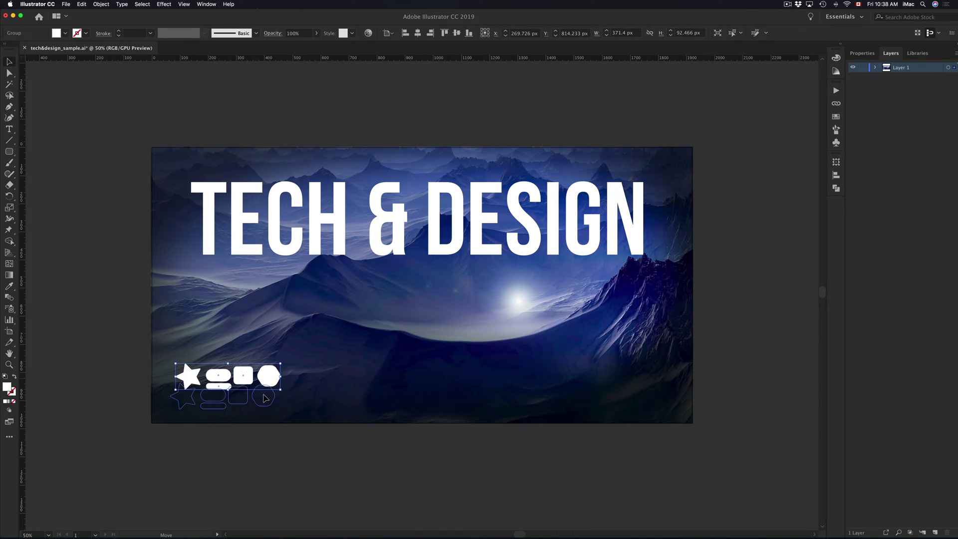
click(94, 326)
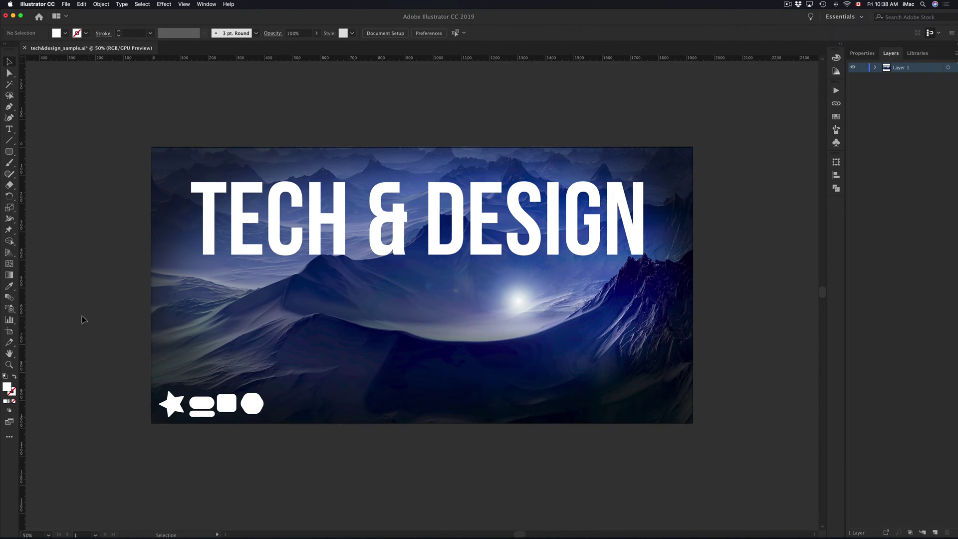
Step: Draw a white rectangle under the TECH & DESIGN title and round its corners
drag(9, 152, 45, 151)
drag(201, 280, 390, 357)
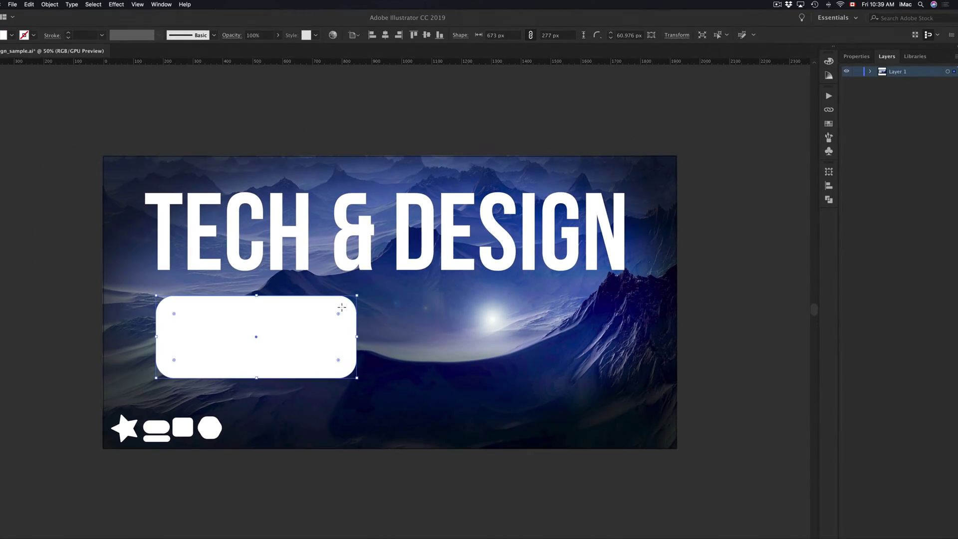
mouse_move(370, 302)
mouse_down()
mouse_move(322, 337)
mouse_move(376, 296)
mouse_up()
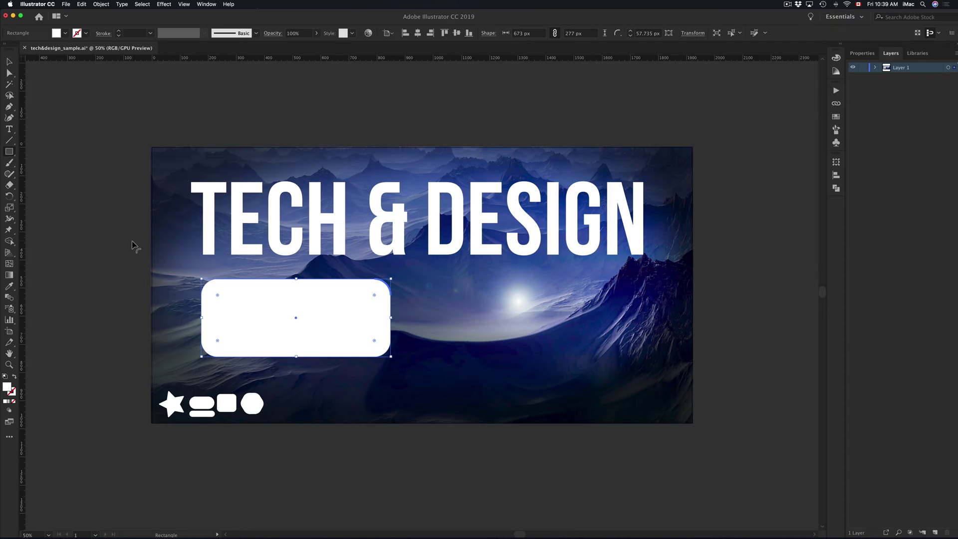
Step: Draw a white hexagon right of the rectangle and soften its corners
drag(12, 154, 62, 189)
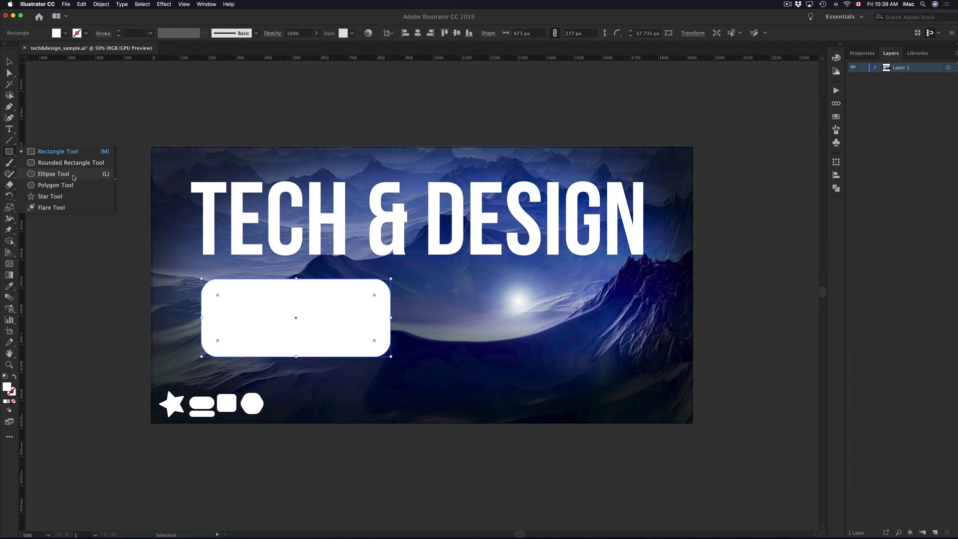
click(62, 189)
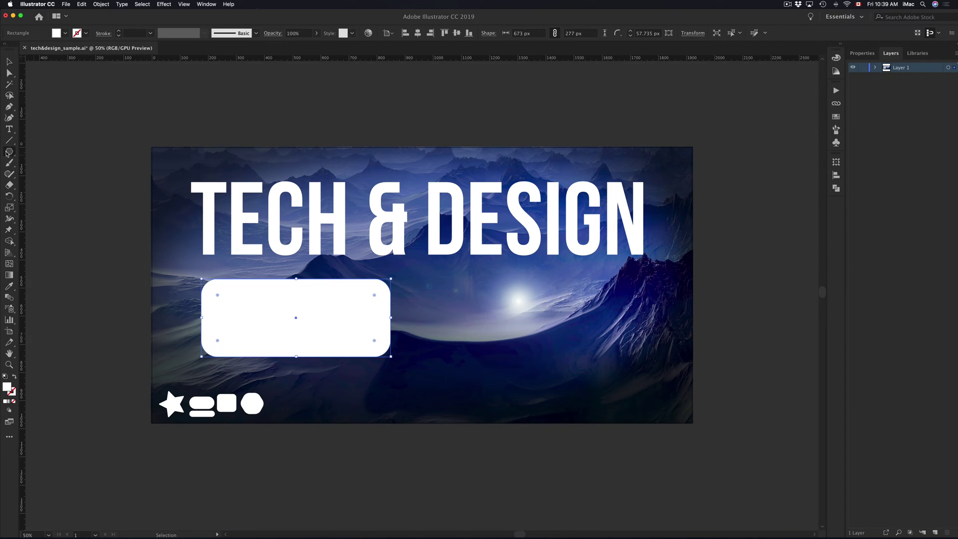
drag(11, 152, 59, 185)
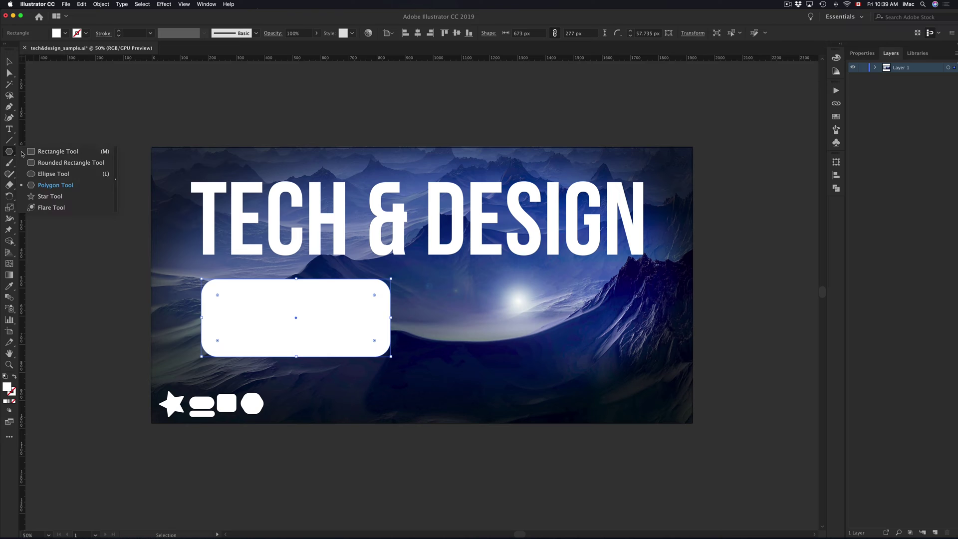
click(68, 186)
drag(417, 289, 423, 354)
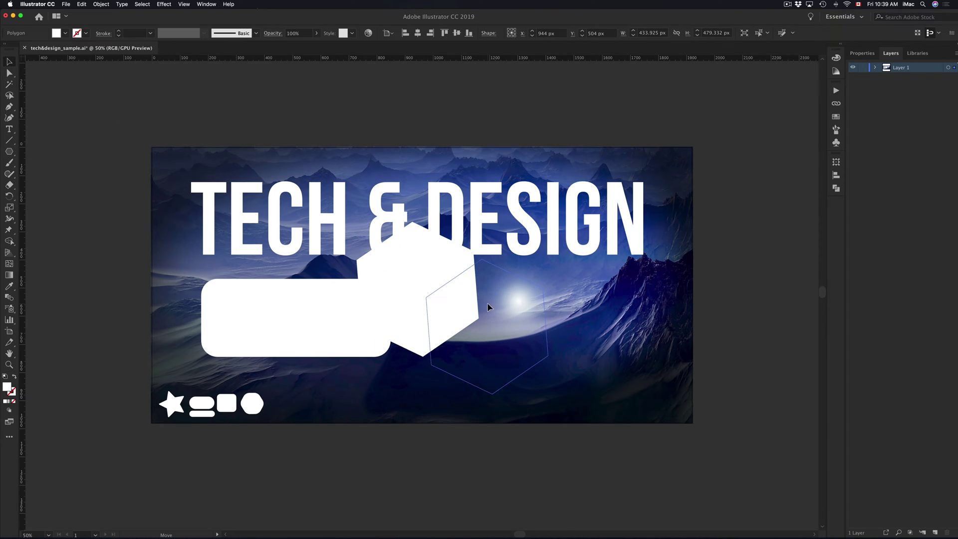
drag(419, 270, 488, 308)
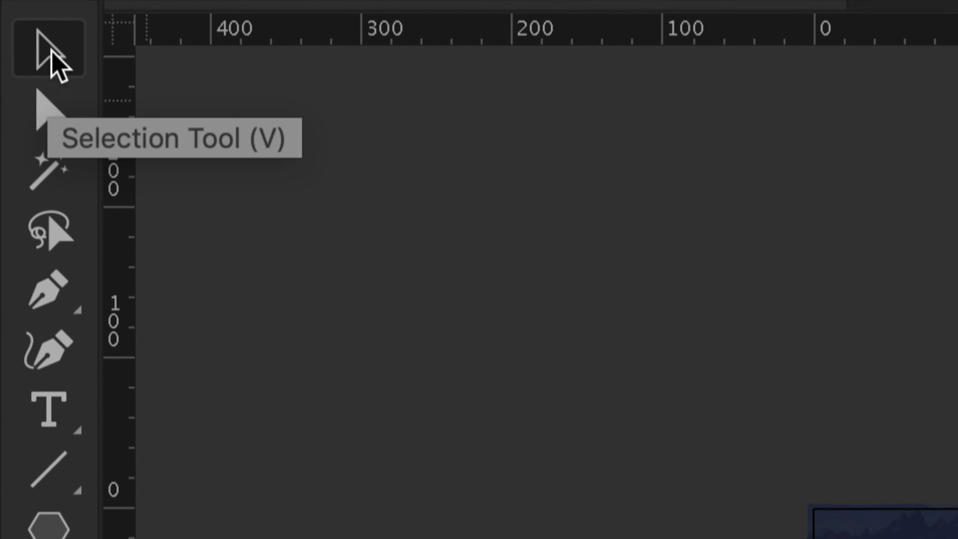
click(48, 109)
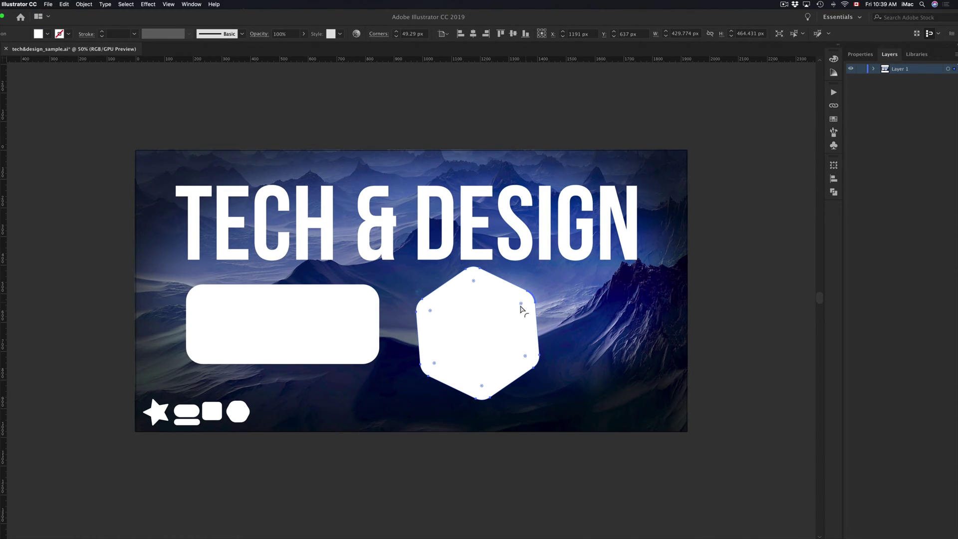
mouse_move(521, 309)
mouse_down()
mouse_move(505, 323)
mouse_move(527, 306)
mouse_move(483, 302)
mouse_up()
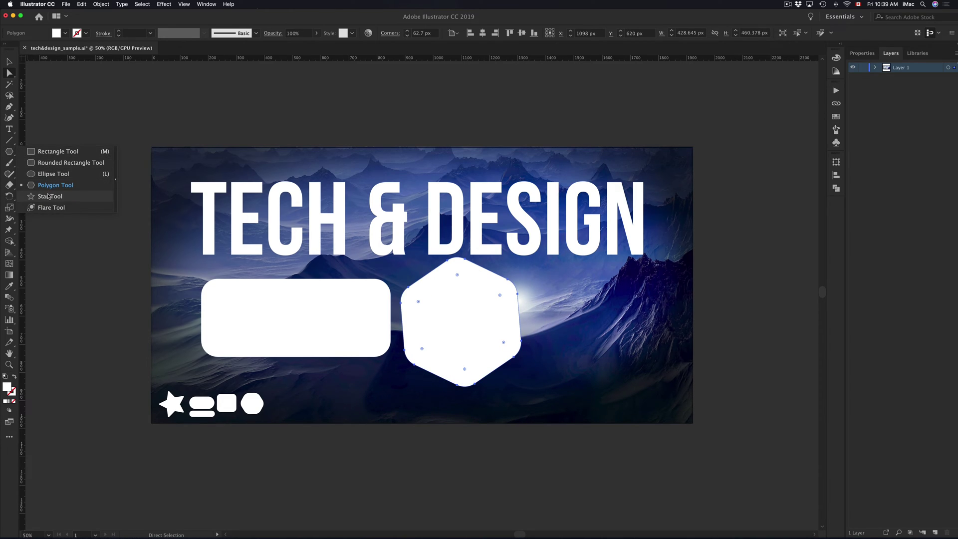
Step: Draw a large white star right of the hexagon and round all its points
drag(10, 152, 47, 193)
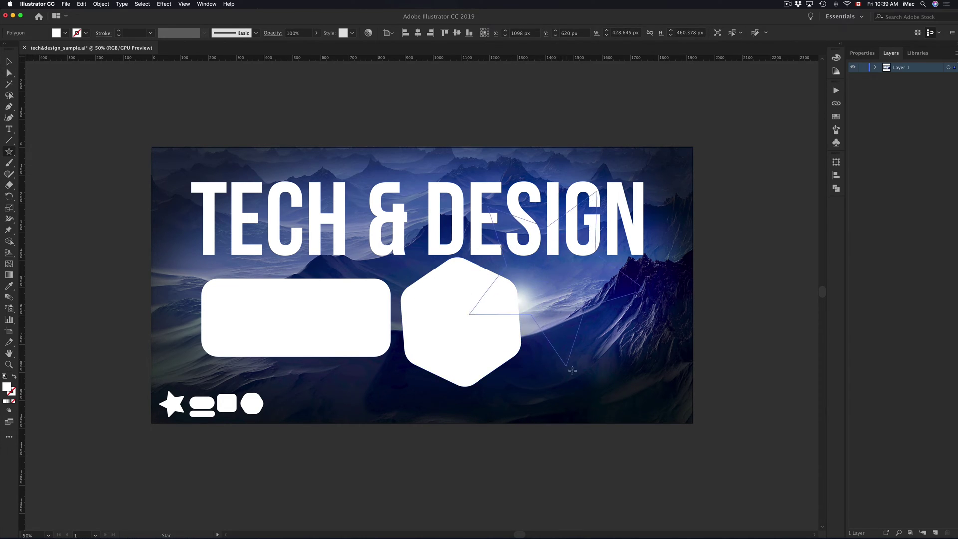
drag(553, 274, 588, 176)
click(9, 72)
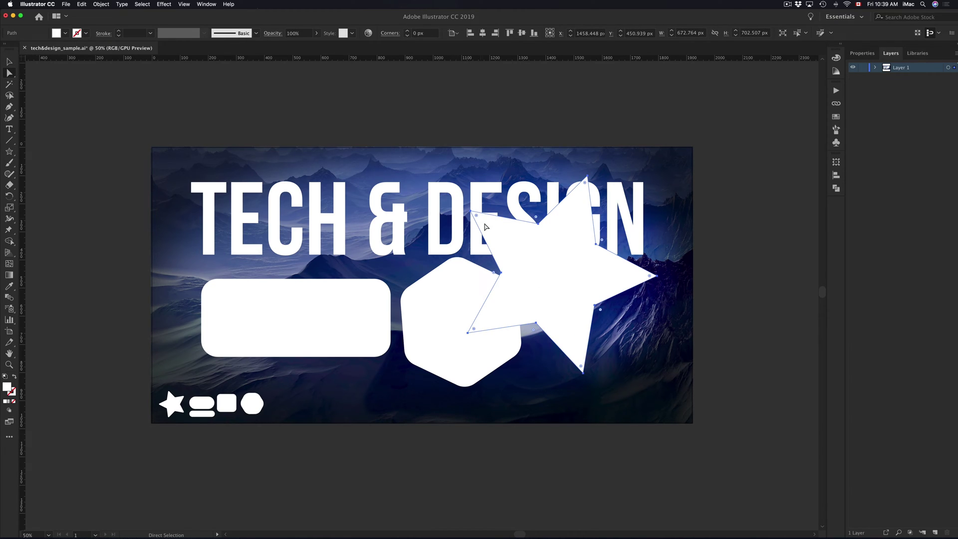
mouse_move(477, 218)
mouse_down()
mouse_move(543, 255)
mouse_move(615, 346)
mouse_up()
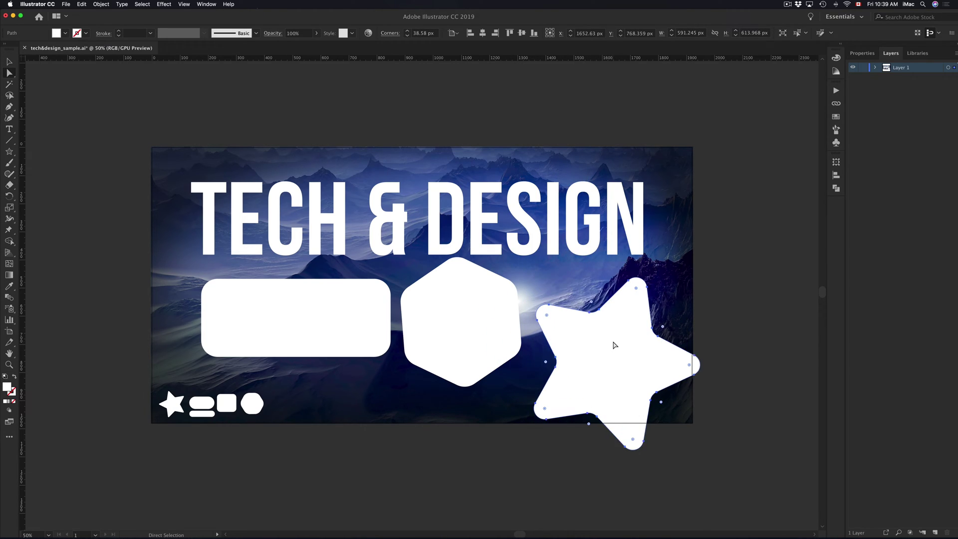
click(13, 154)
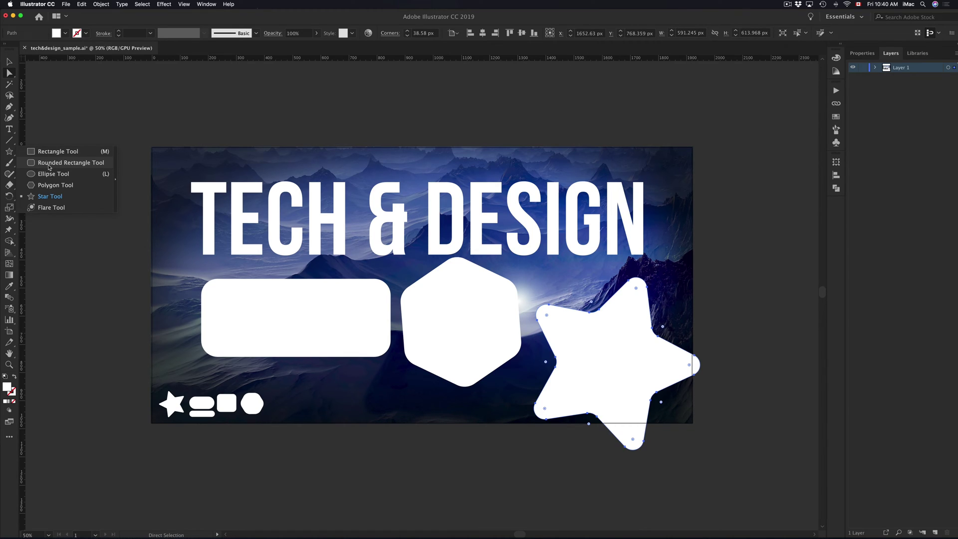
Step: Draw a wider white rounded rectangle below the hexagon and shift it slightly left
click(49, 163)
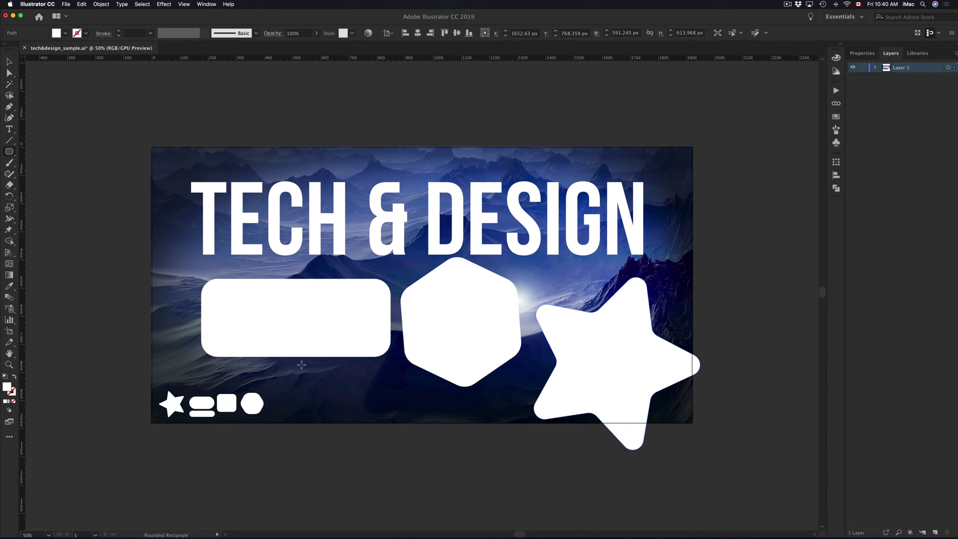
drag(315, 380, 430, 474)
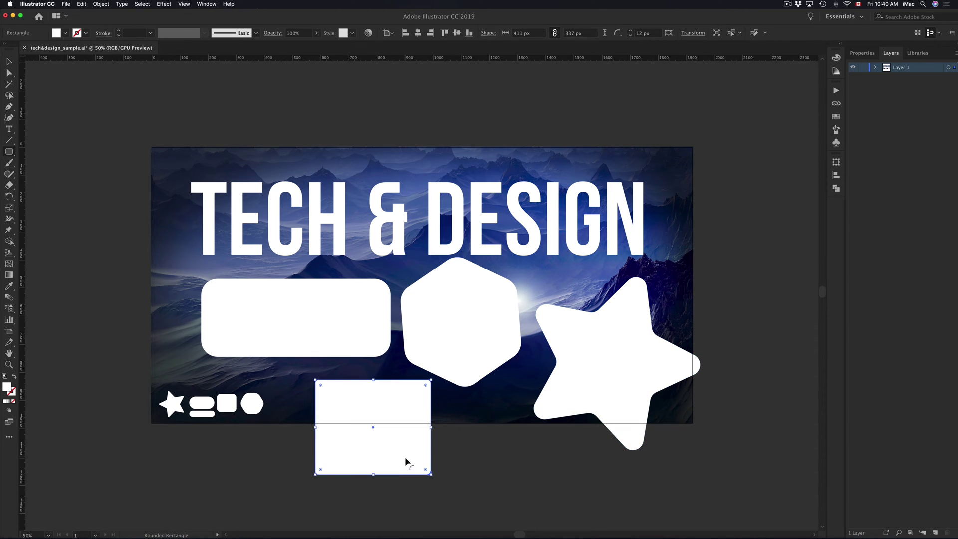
drag(432, 427, 456, 426)
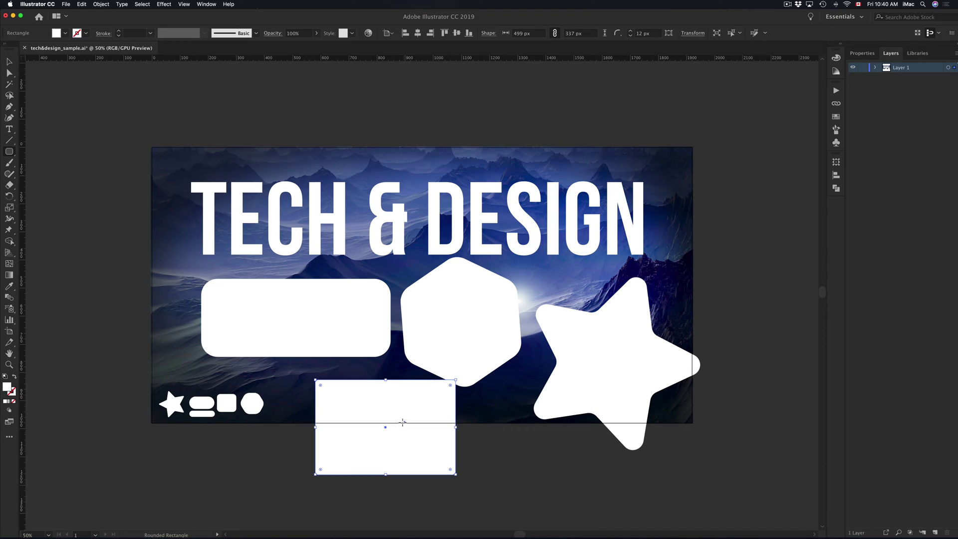
drag(397, 421, 403, 422)
click(9, 63)
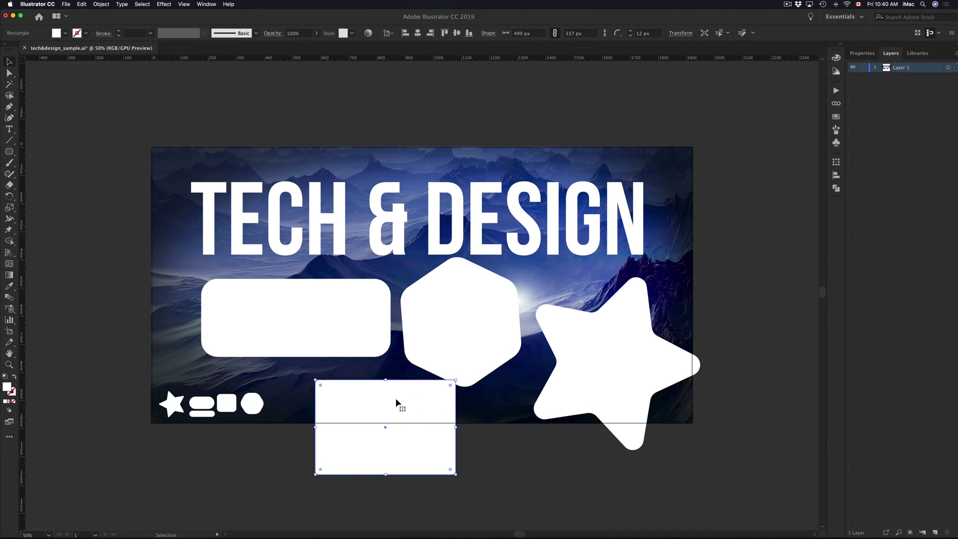
drag(396, 399, 365, 399)
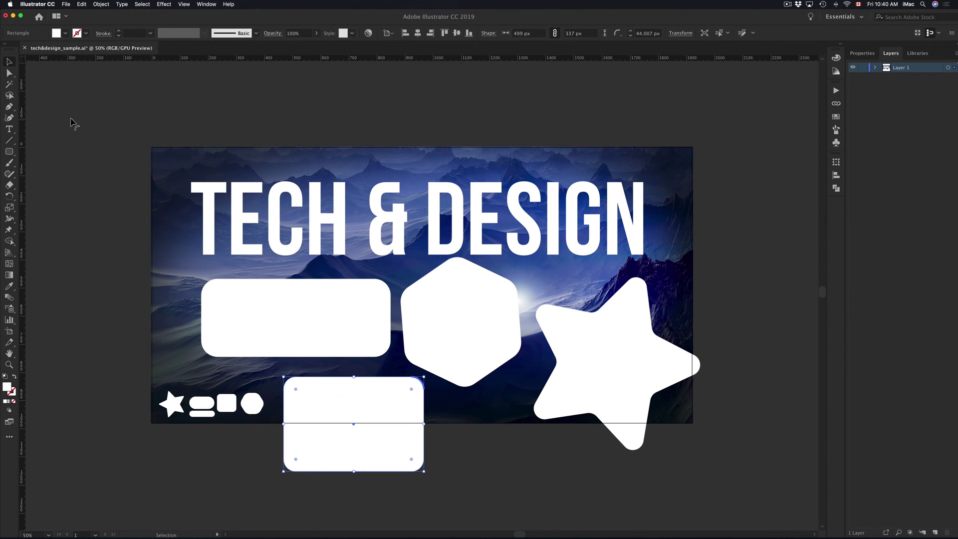
drag(13, 153, 53, 155)
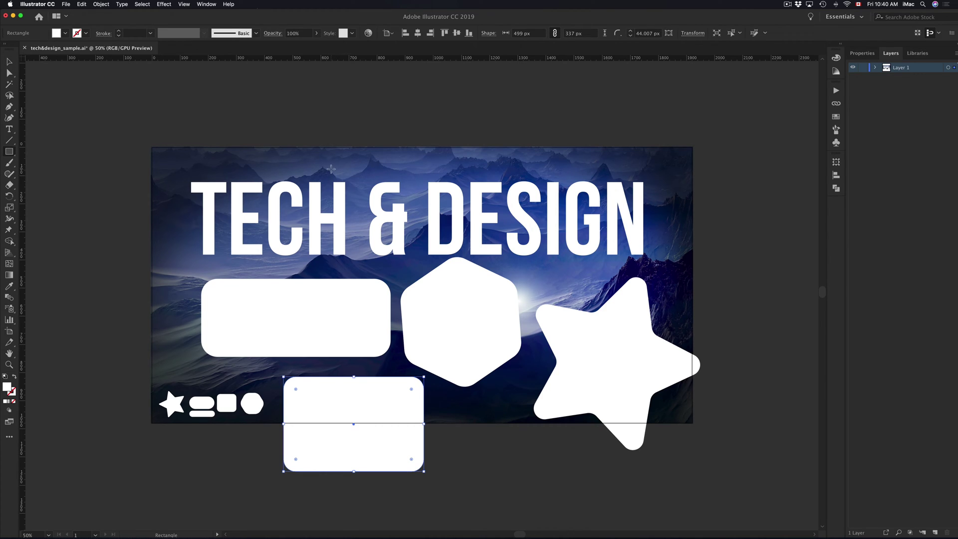
Step: Draw a 765 px white square left of the artboard with roughly 44 px corners
drag(342, 210, 467, 373)
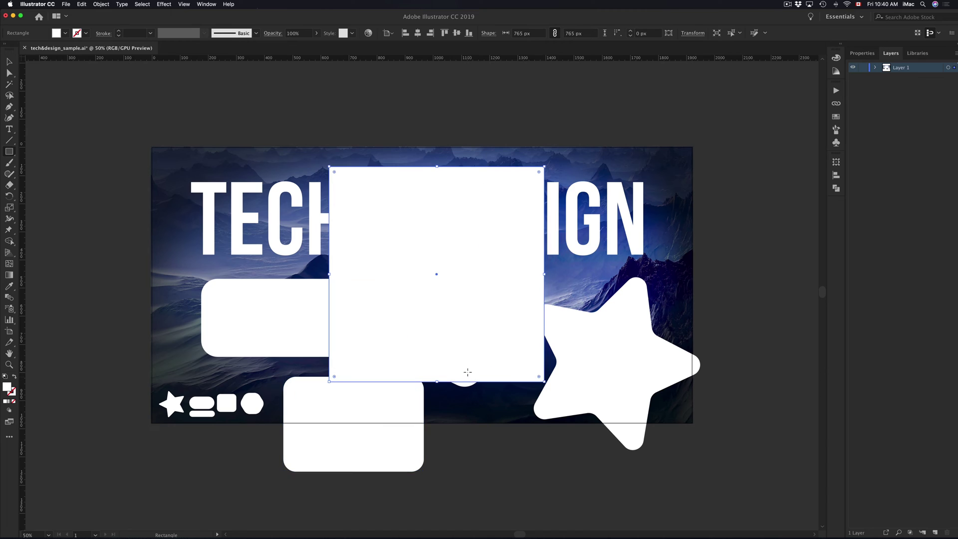
scroll(376, 183, left, 5)
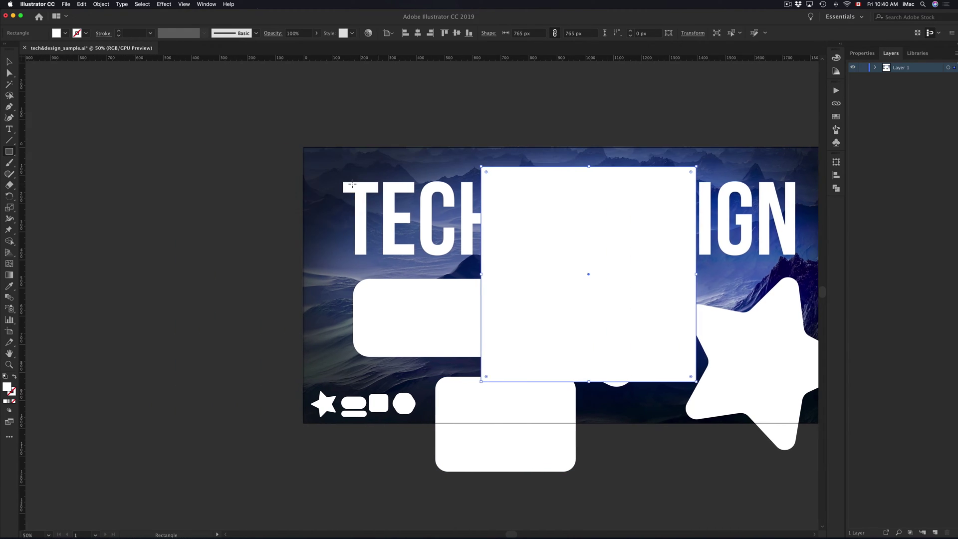
scroll(360, 183, left, 2)
scroll(352, 182, left, 4)
key(v)
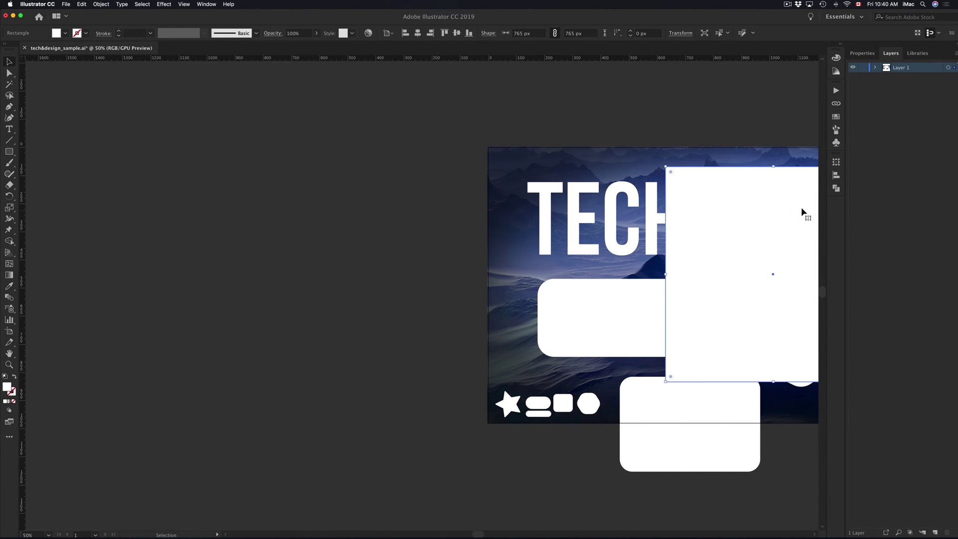
drag(757, 191, 314, 193)
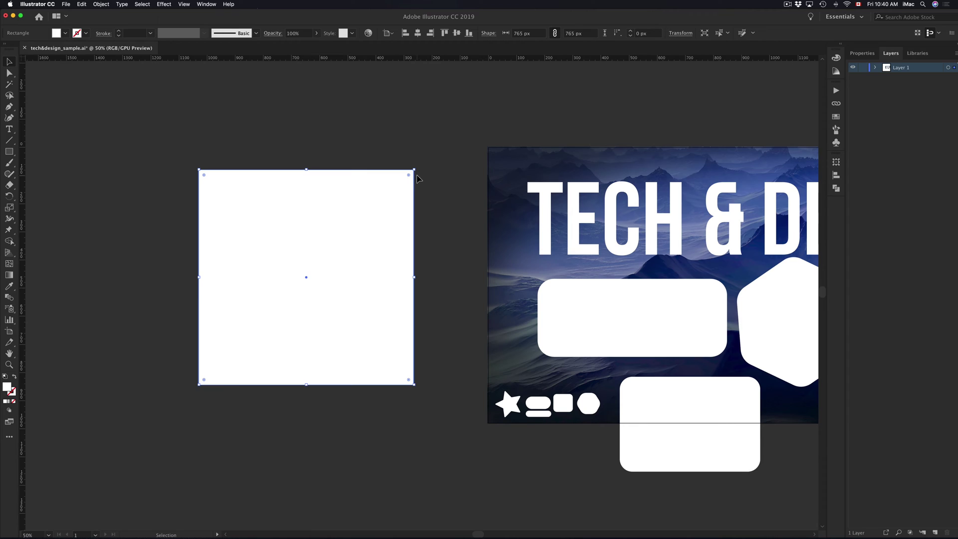
mouse_move(409, 177)
mouse_down()
mouse_move(374, 200)
mouse_move(402, 188)
mouse_up()
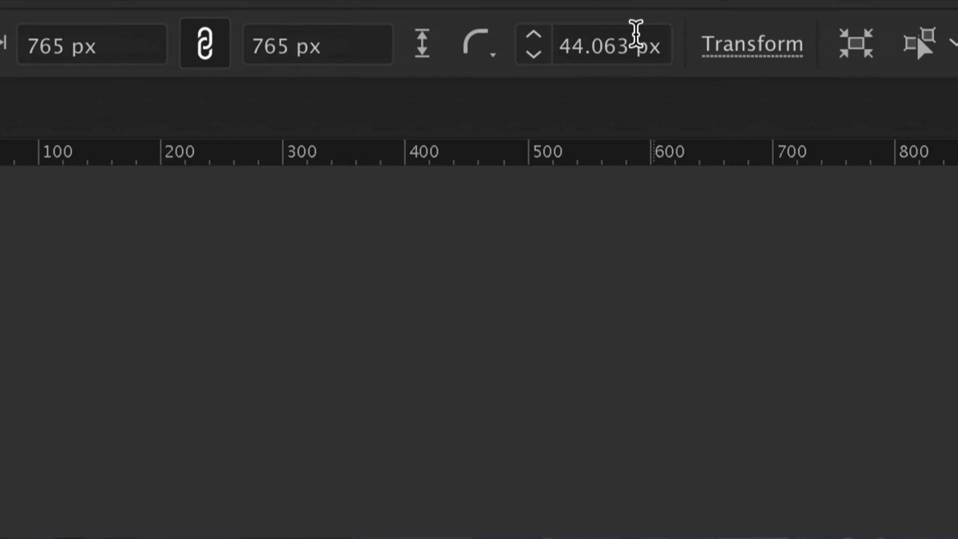
Step: Try a 20 px corner radius, resharpen the corners, and move the square up-right
click(616, 52)
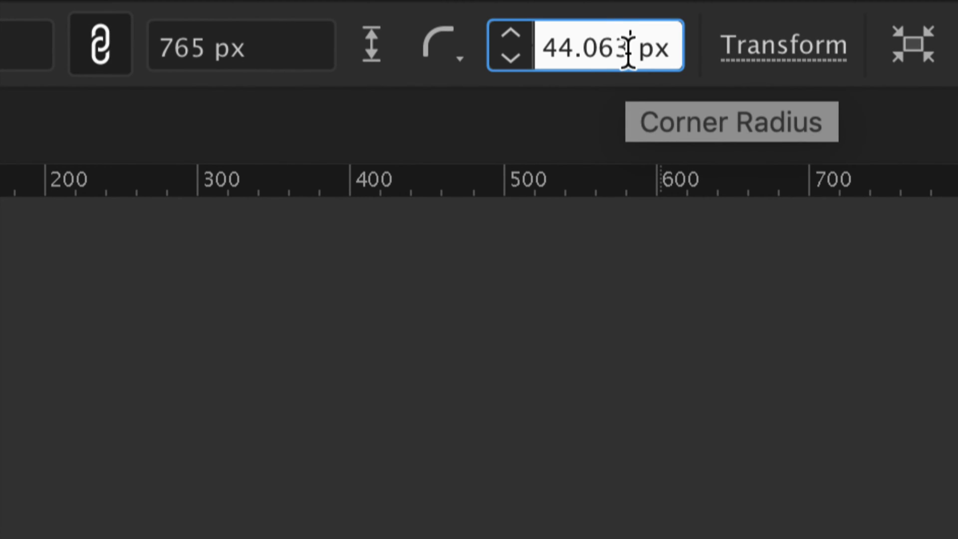
drag(630, 52, 549, 55)
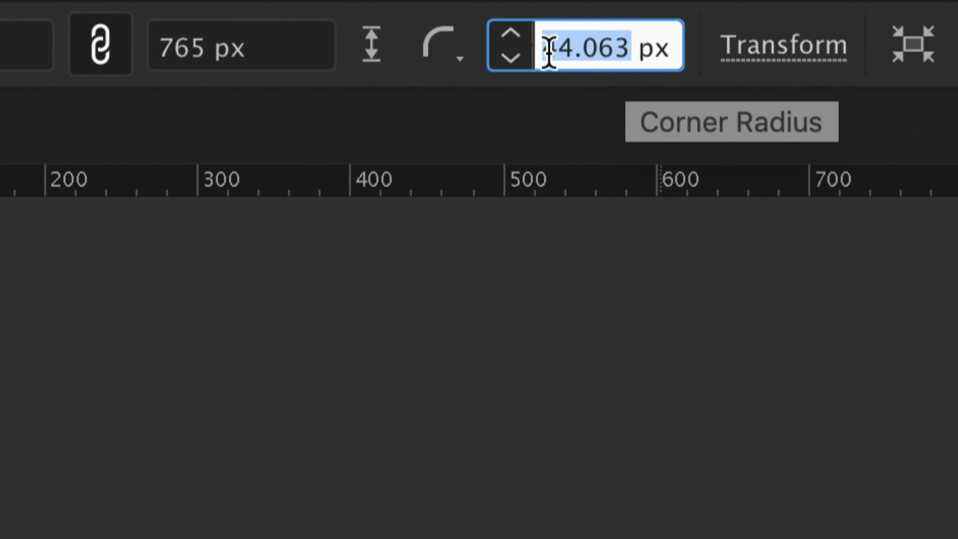
text(20)
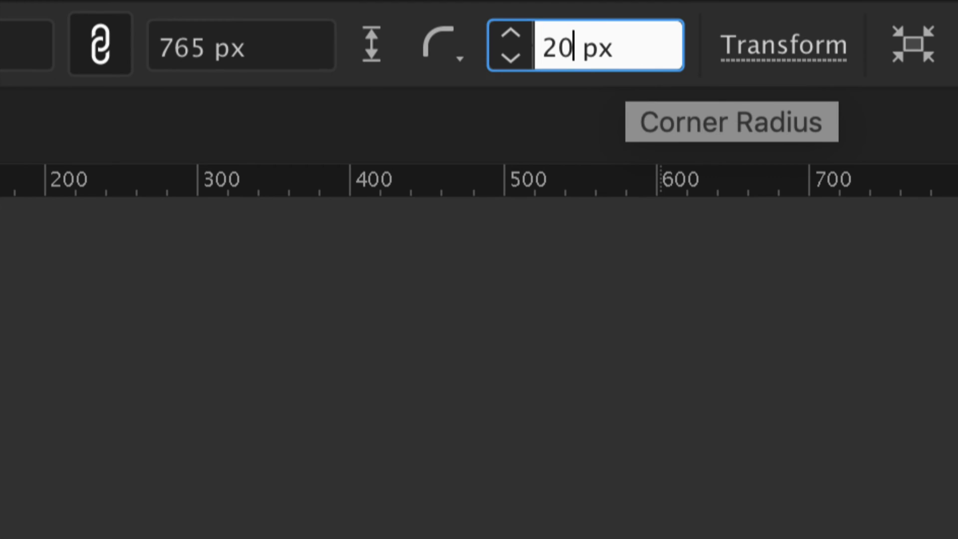
key(Return)
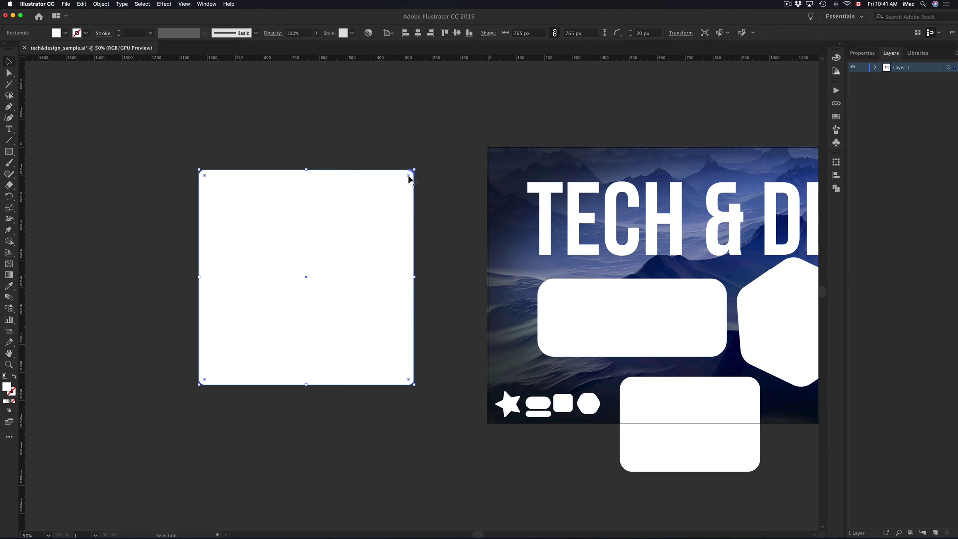
drag(410, 178, 427, 171)
drag(368, 218, 405, 180)
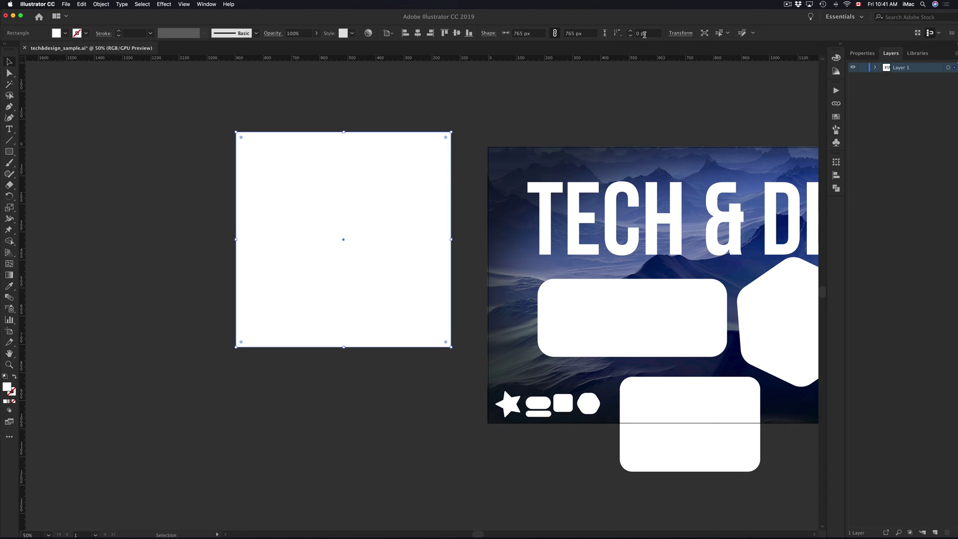
Step: Set the square's corner radius to 50 px, then 100 px, and deselect it
click(644, 35)
text(50)
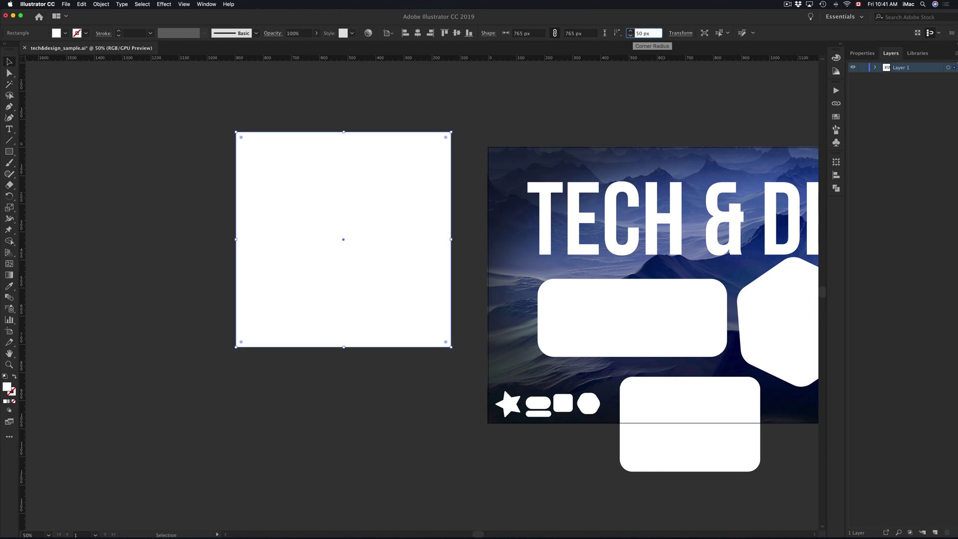
key(Return)
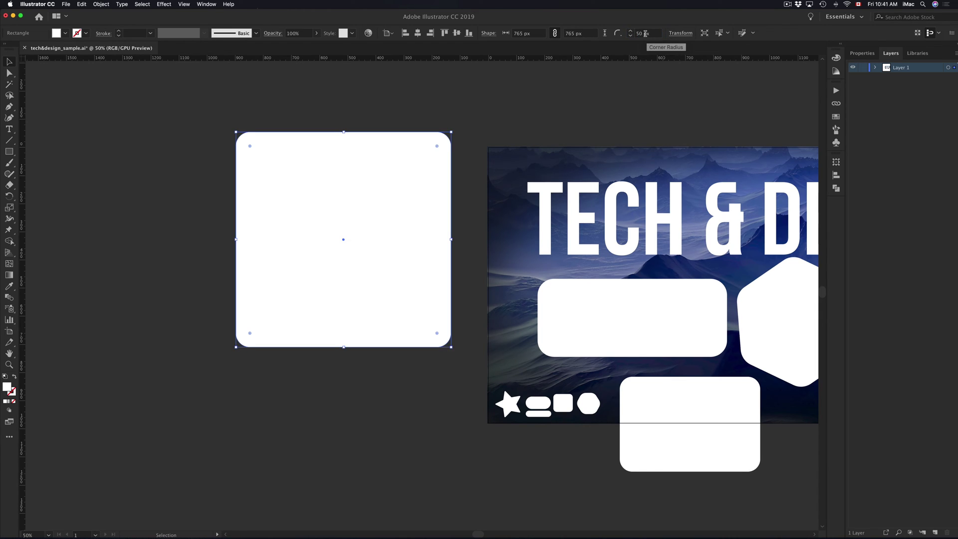
click(642, 34)
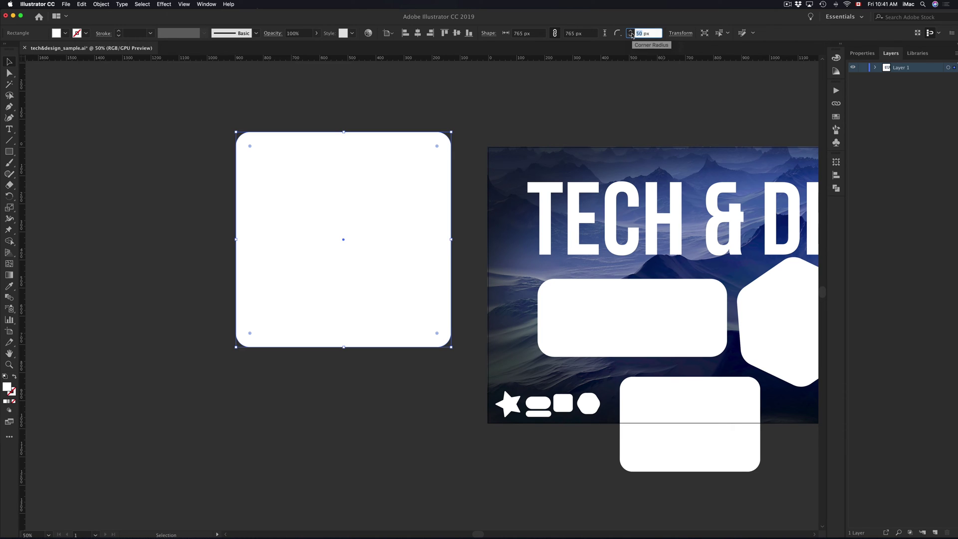
text(100)
key(Return)
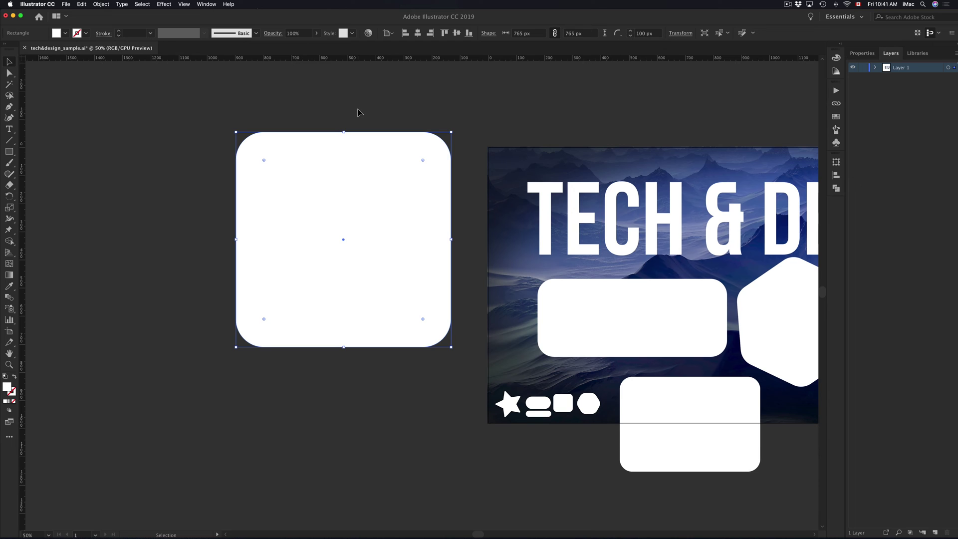
click(95, 98)
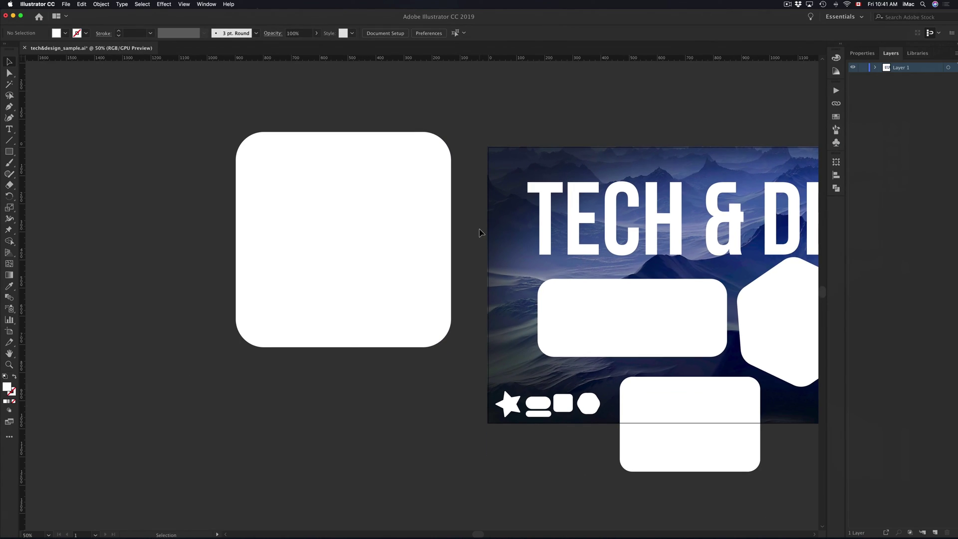
scroll(626, 134, right, 3)
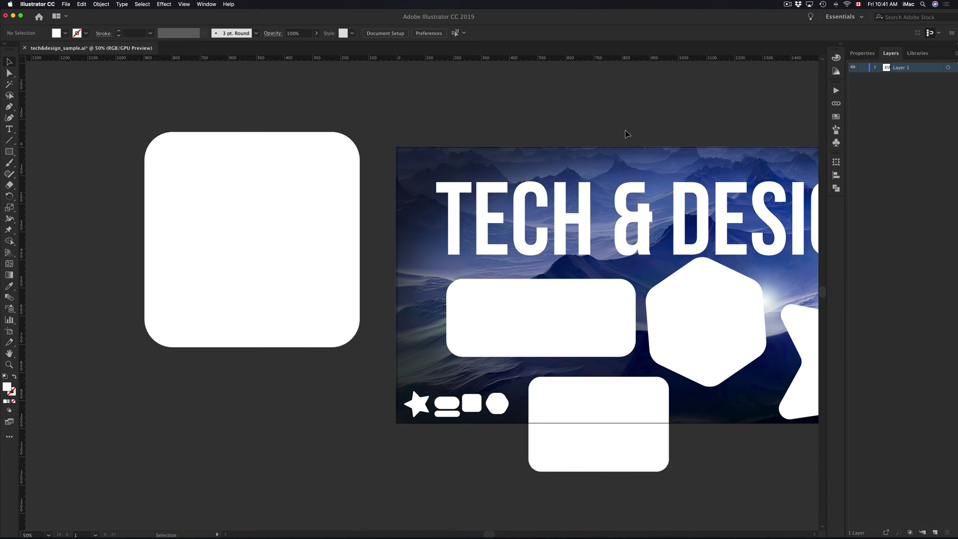
scroll(626, 134, right, 3)
scroll(626, 134, right, 2)
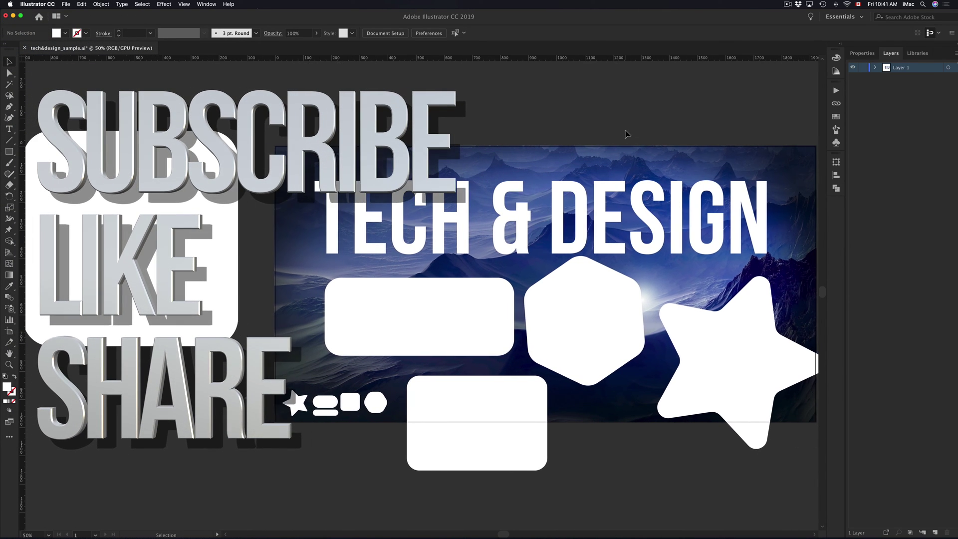
scroll(626, 133, right, 2)
scroll(626, 134, right, 2)
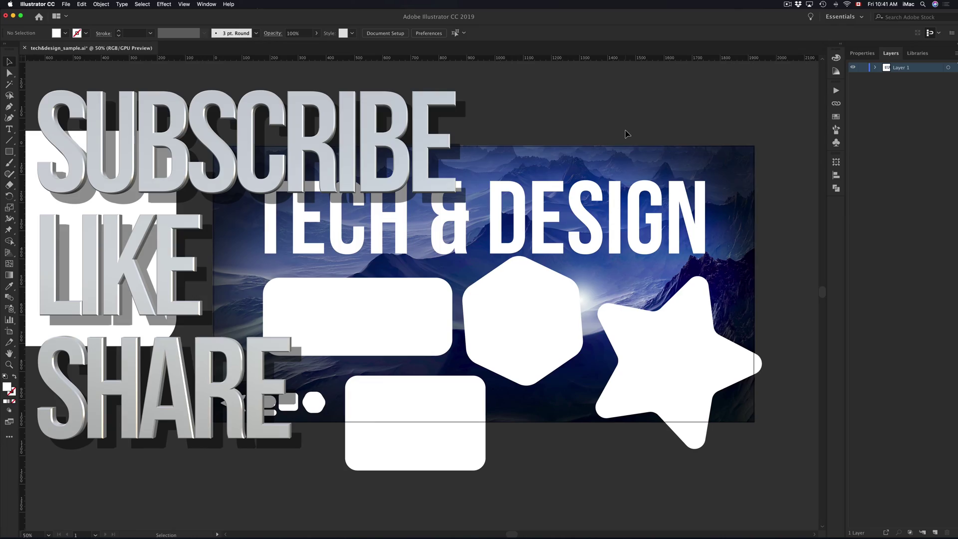